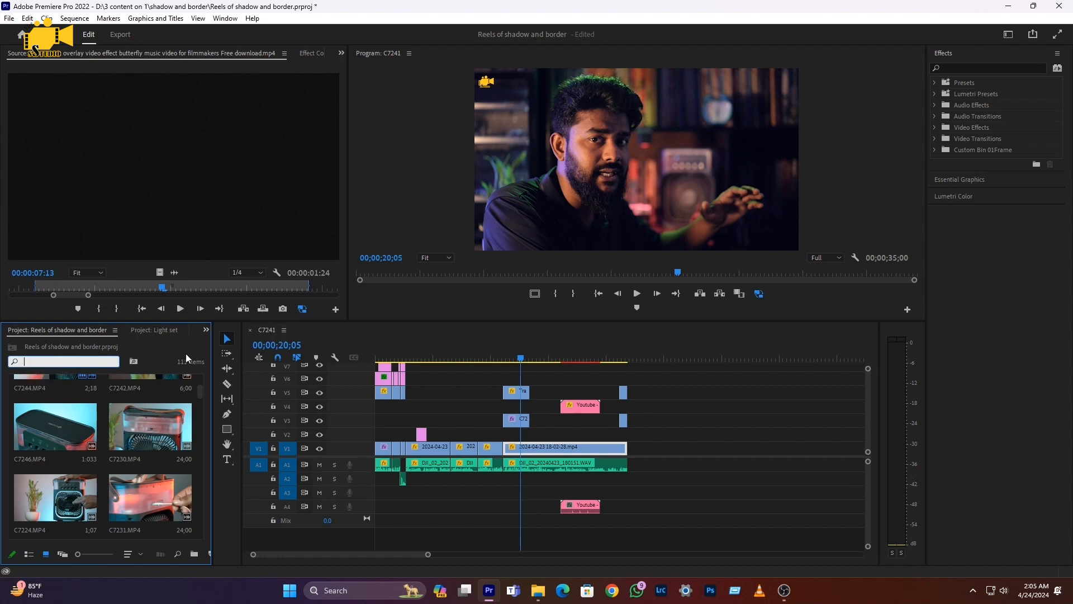
- Search the project for c7241 and open the Auto Reframe Sequence settings for the C7241 sequence
type("72")
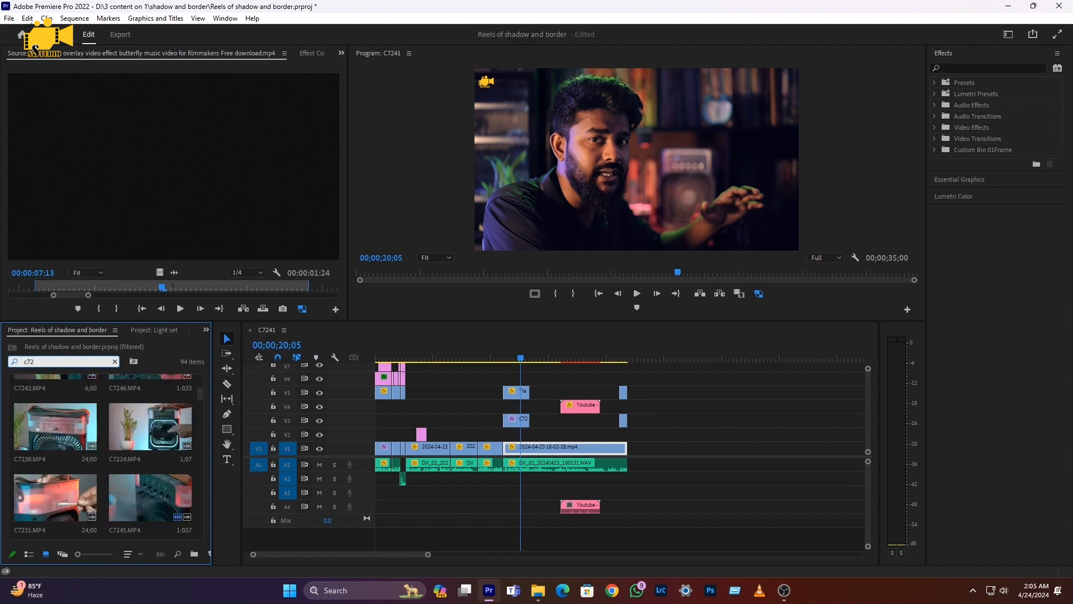
type("41")
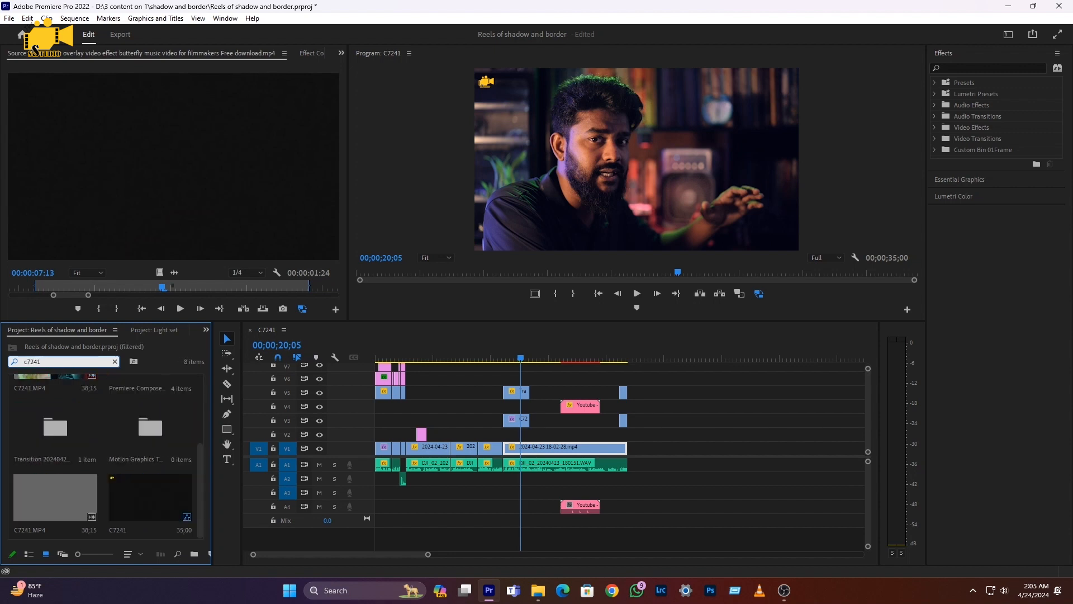
left_click(111, 502)
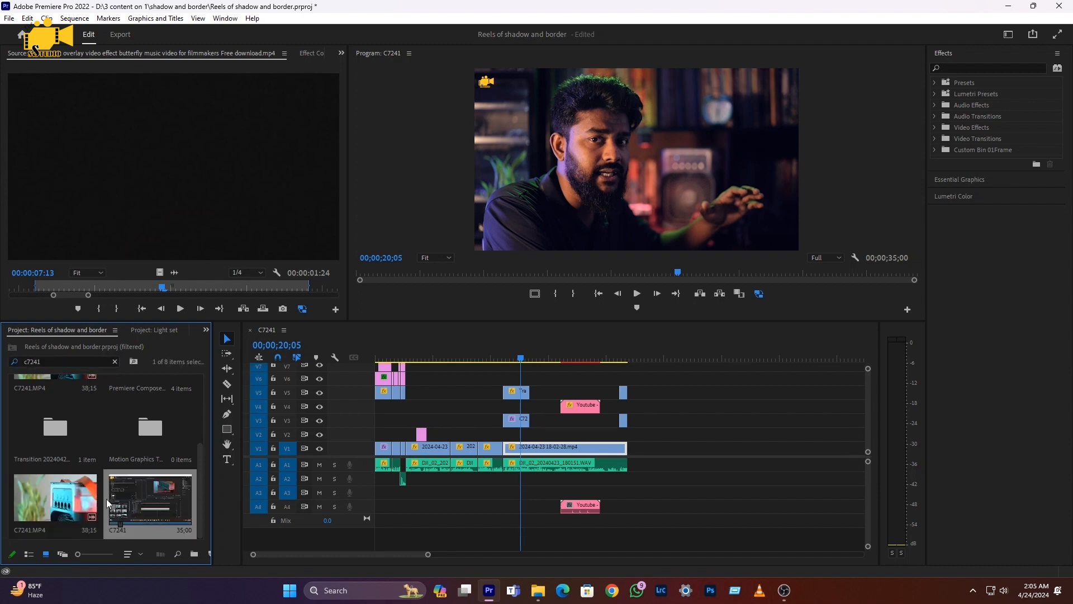
left_click(29, 501)
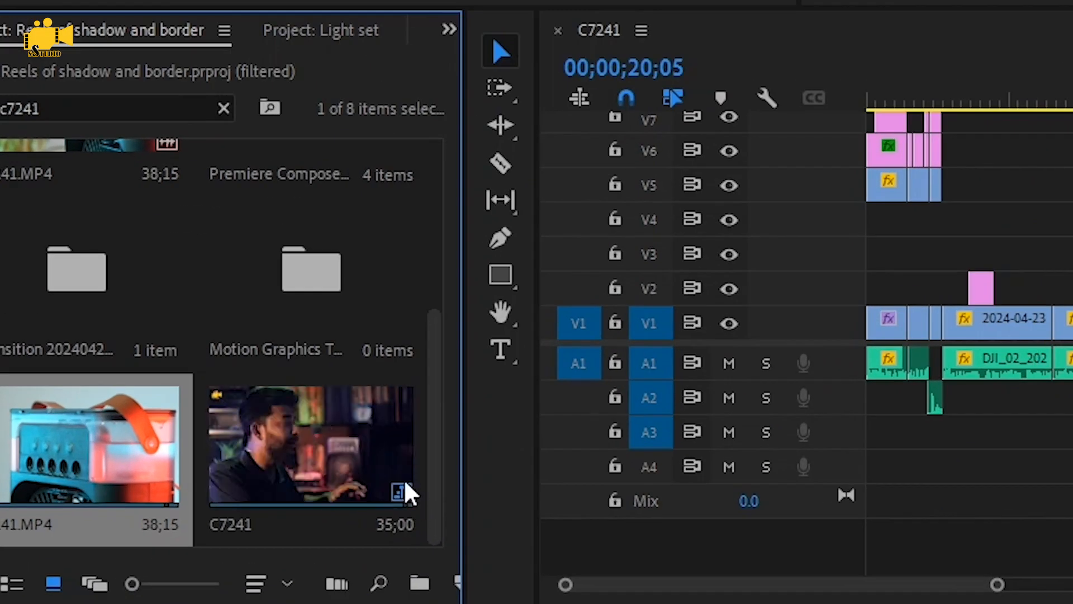
left_click(318, 450)
right_click(320, 448)
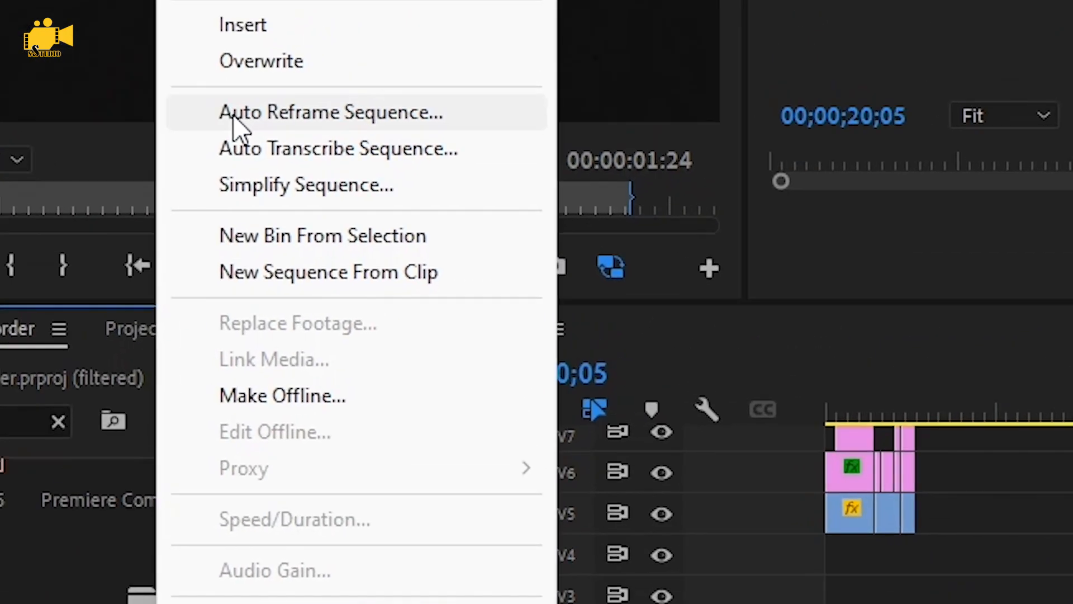
left_click(389, 138)
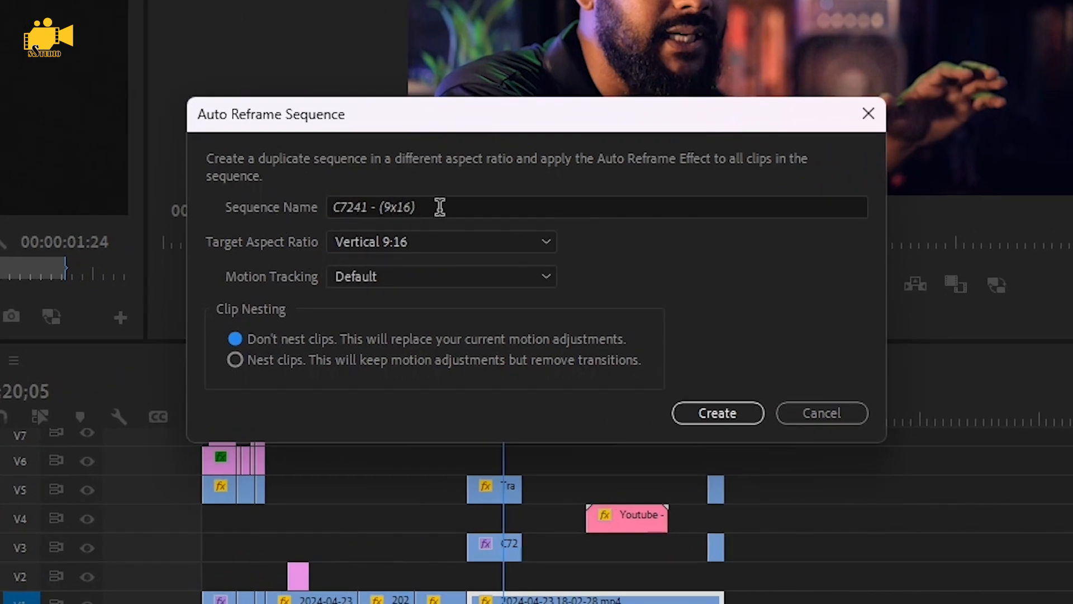
- Create the reframed sequence with the name Reels, target aspect ratio Vertical 9:16 and default motion tracking, without nesting clips
left_click_drag(438, 206, 313, 206)
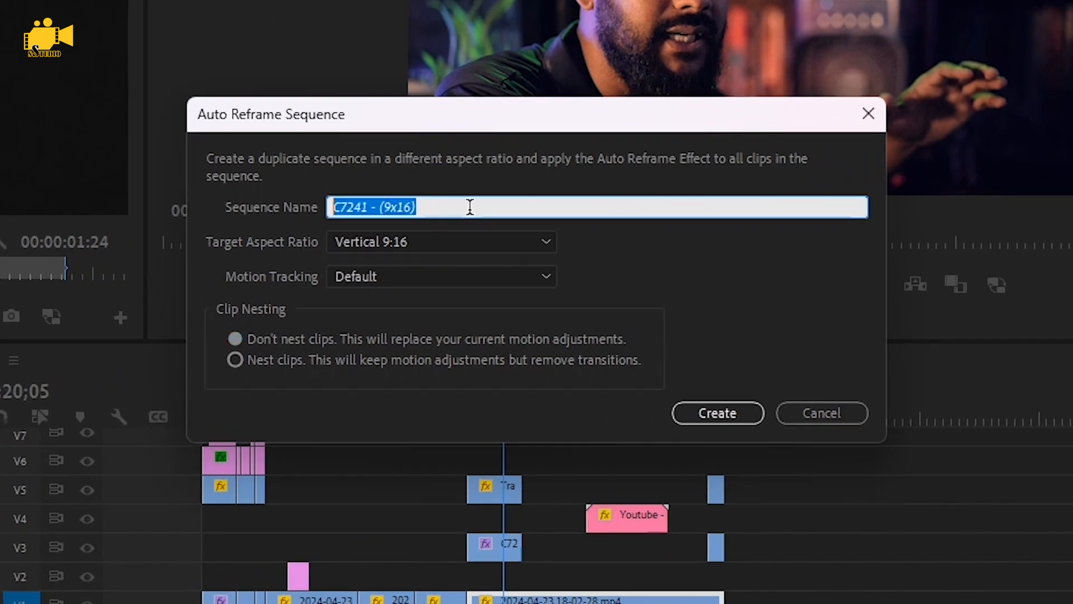
type("Reels")
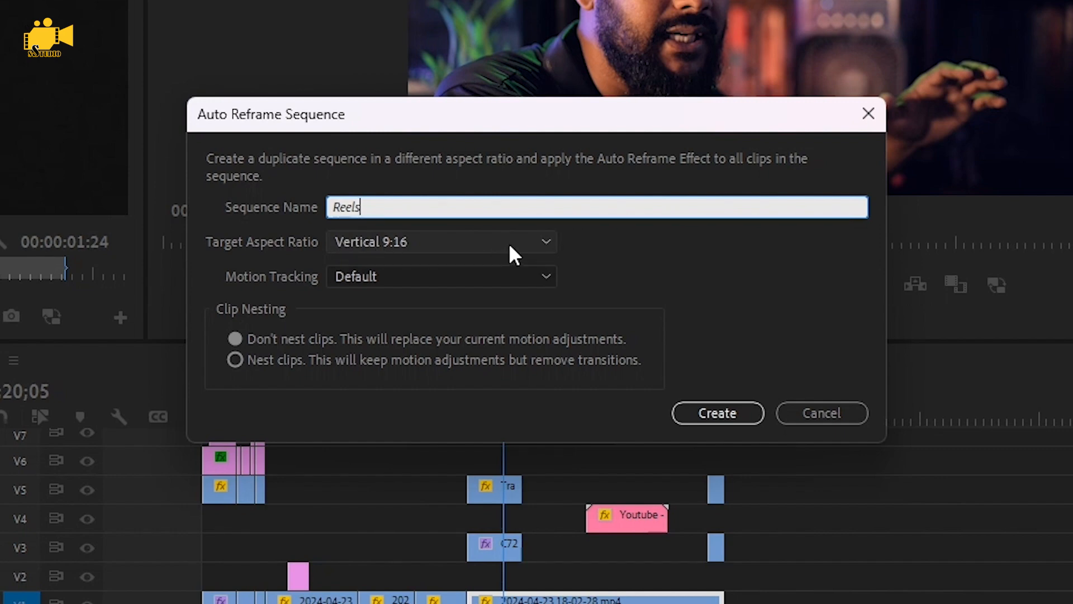
left_click(548, 246)
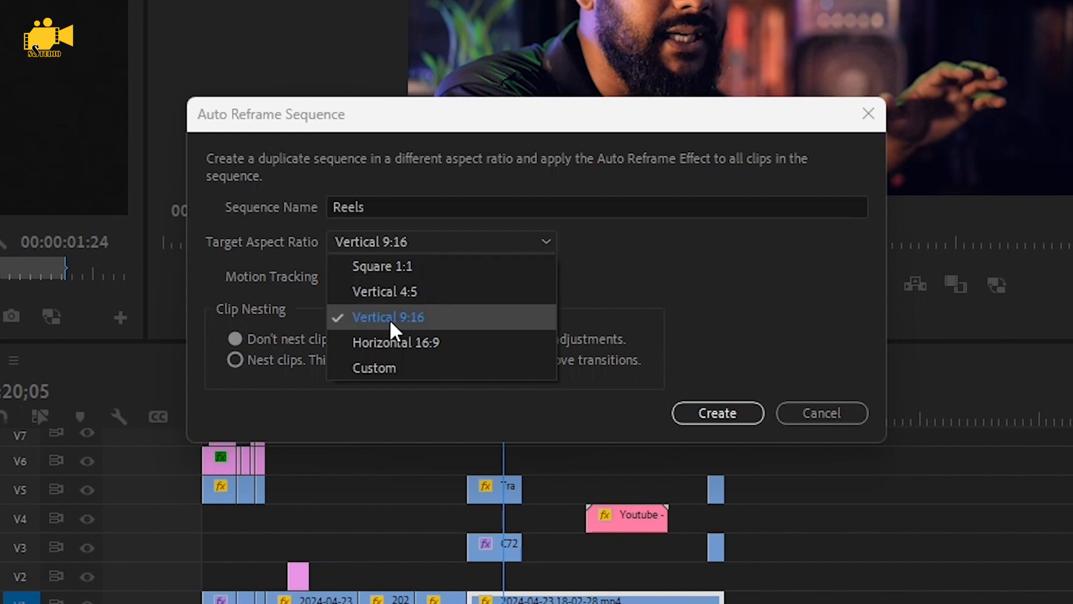
left_click(432, 317)
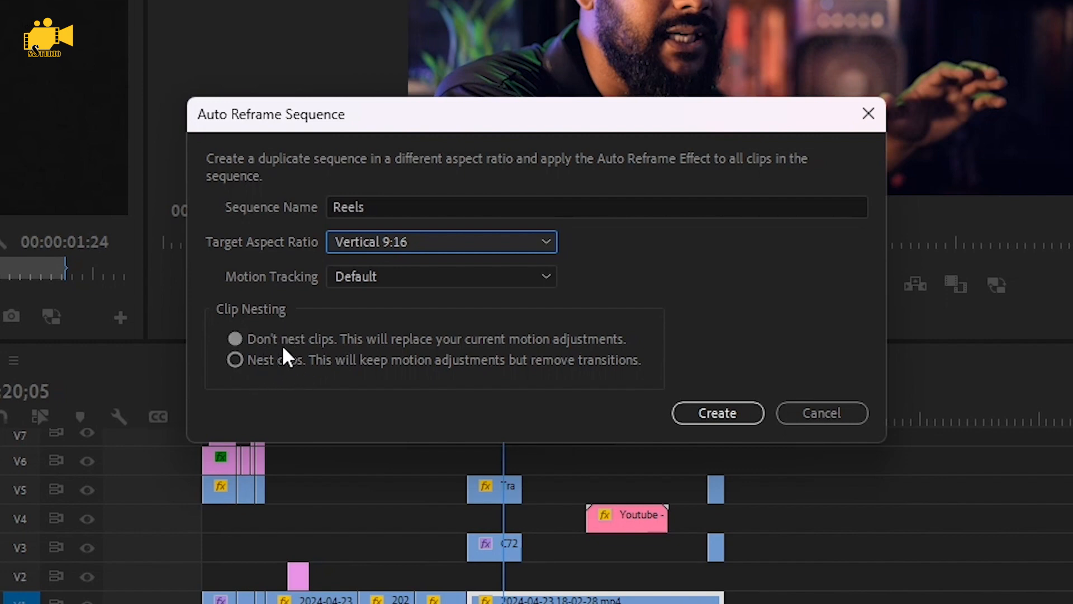
left_click(705, 414)
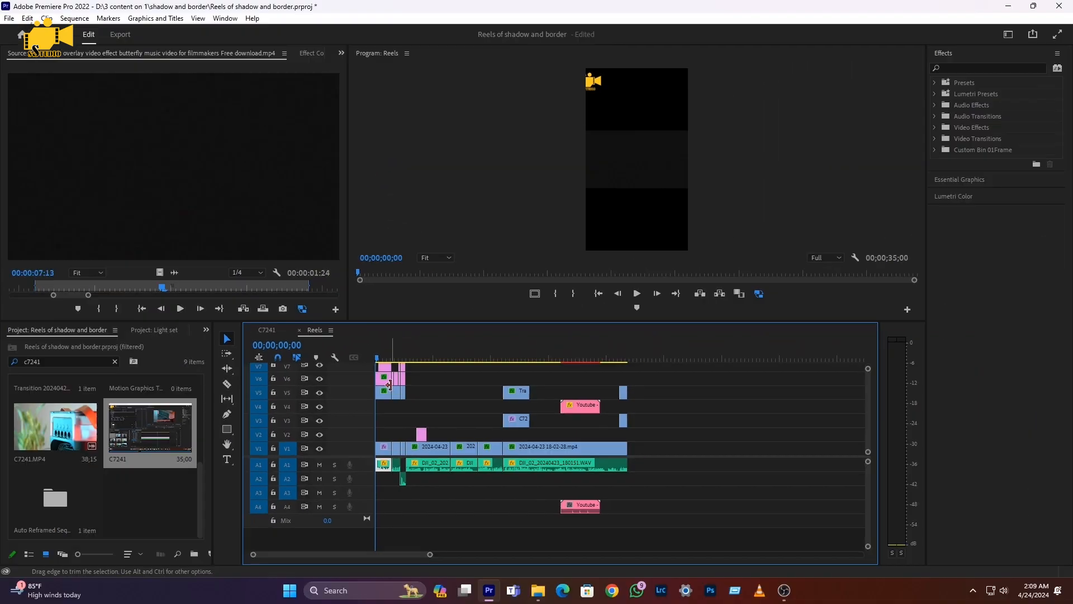
- Play the first seconds of the Reels sequence to check the automatic vertical framing
key("equal")
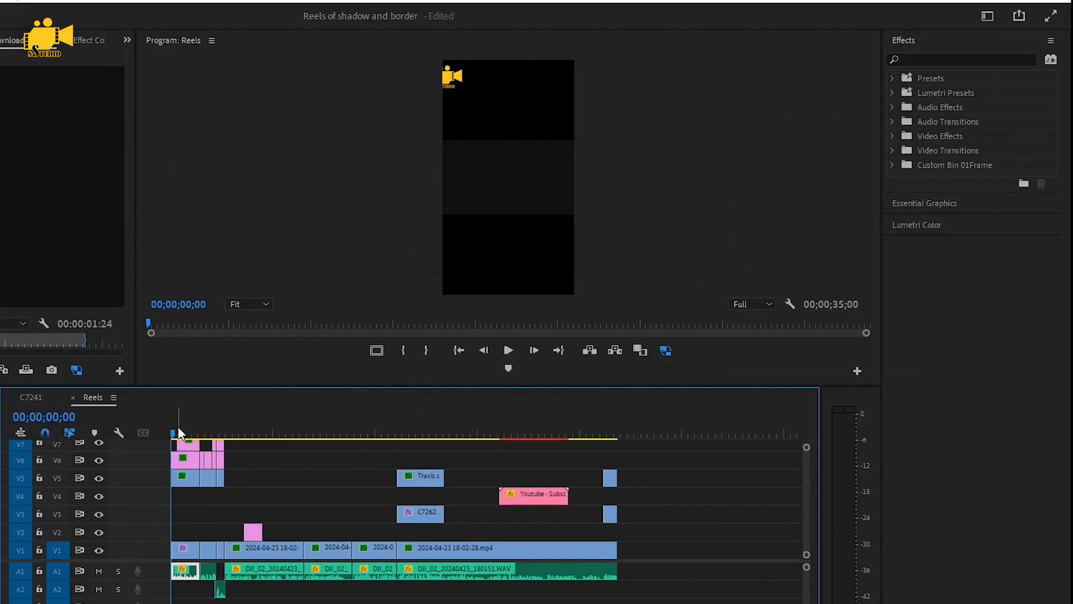
key("space")
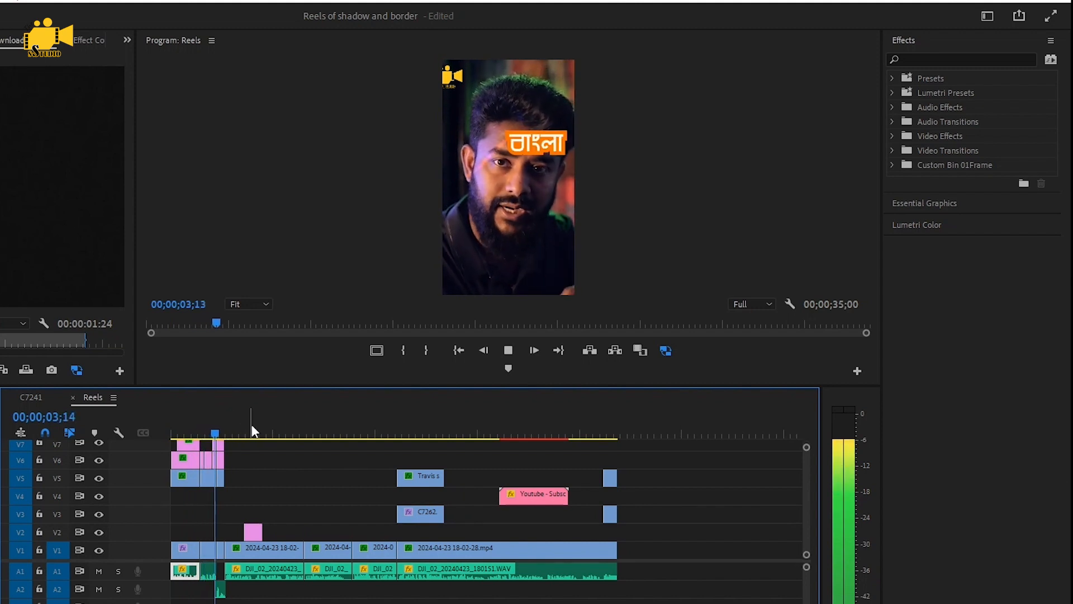
key("space")
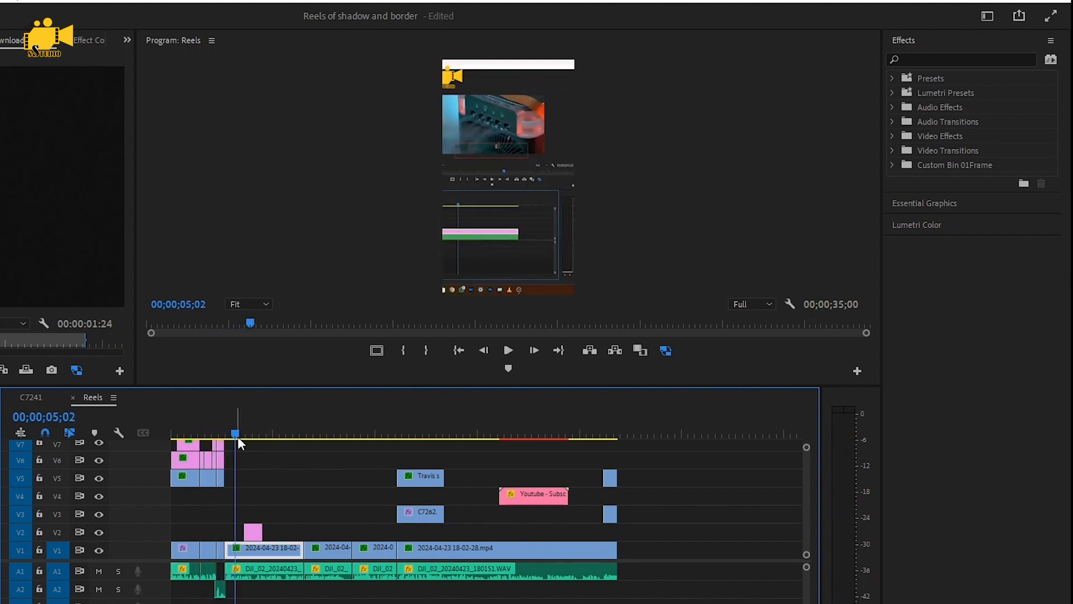
- Compare the title layout at 00;00;00;19 in the Reels sequence with the original C7241 sequence
left_click_drag(236, 436, 179, 433)
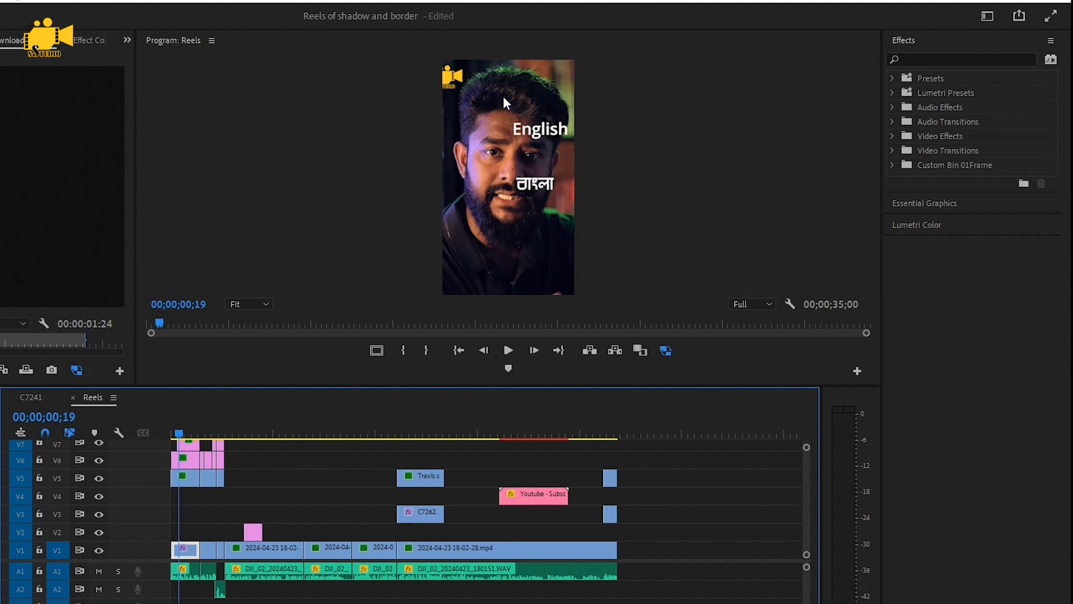
left_click(48, 399)
left_click(176, 433)
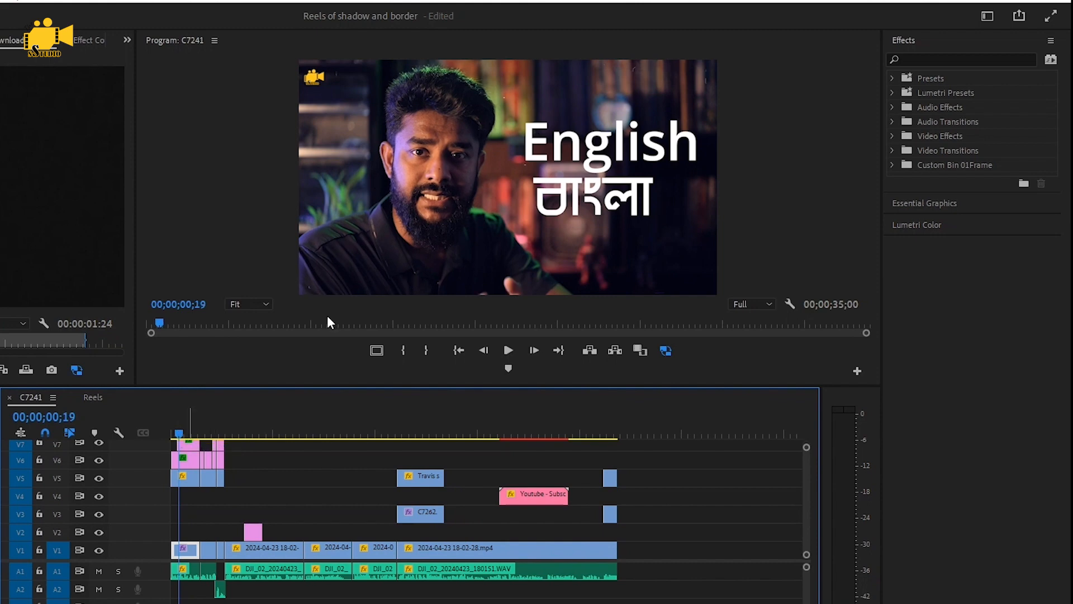
left_click(96, 401)
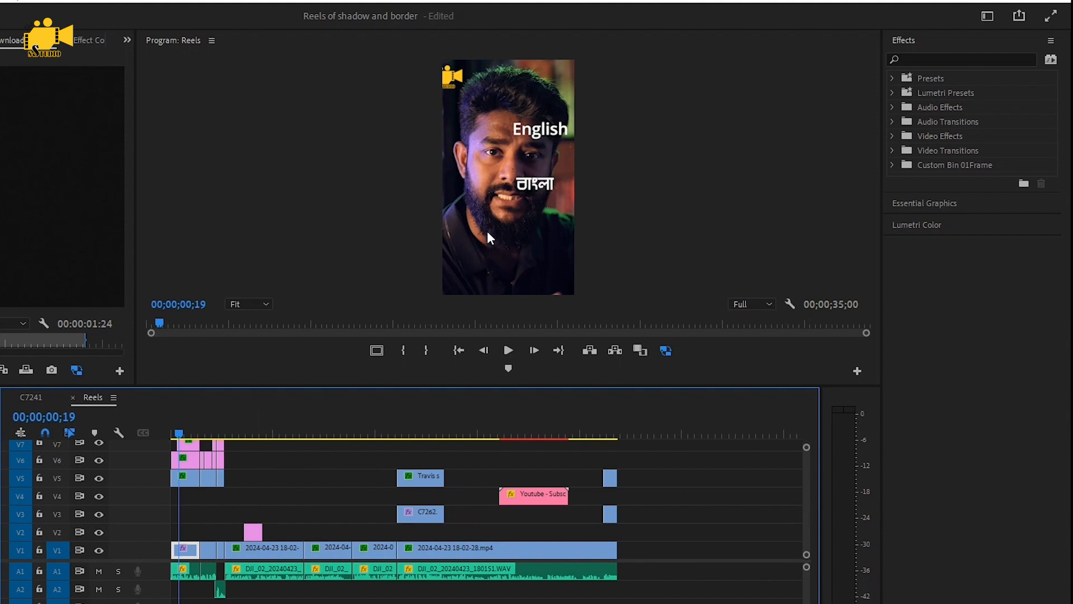
- Enable Motion on the first Travis scott overlay clip on V5 and set its horizontal position to 64.5
scroll(203, 485, "up", 2)
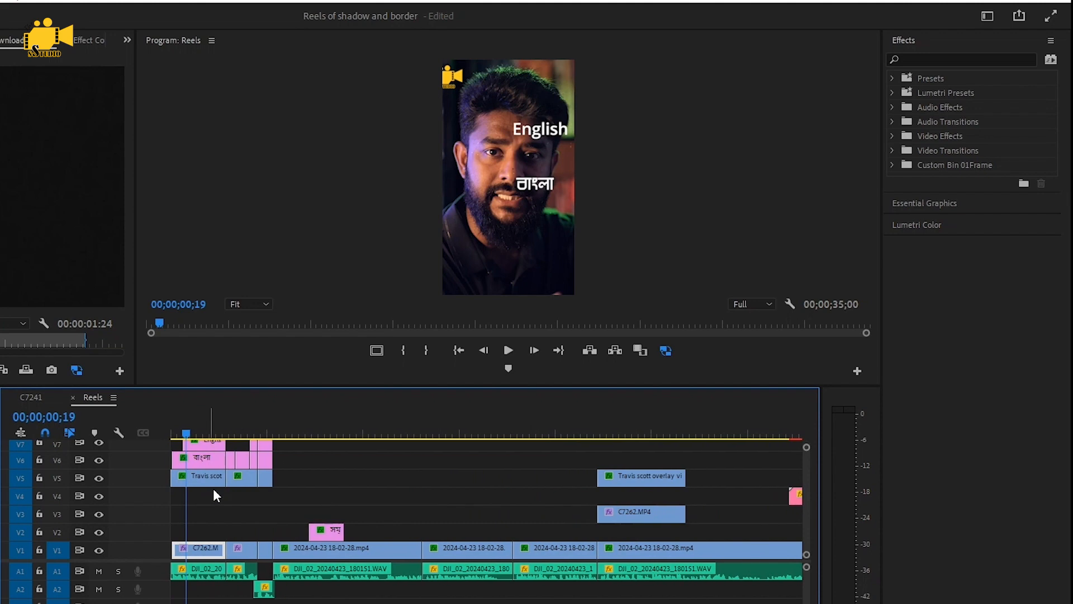
left_click(201, 480)
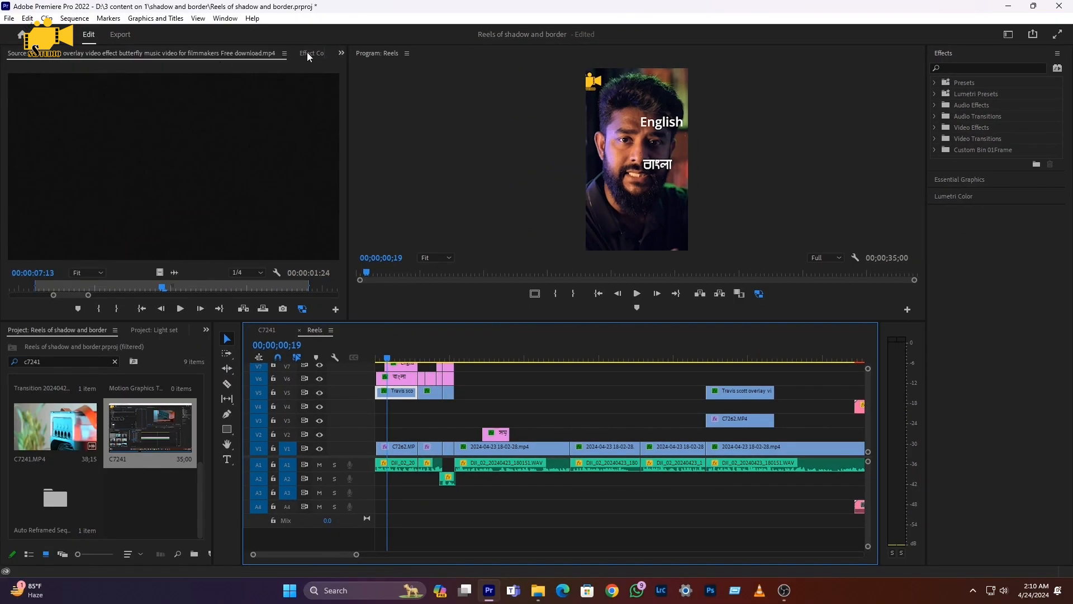
left_click(83, 40)
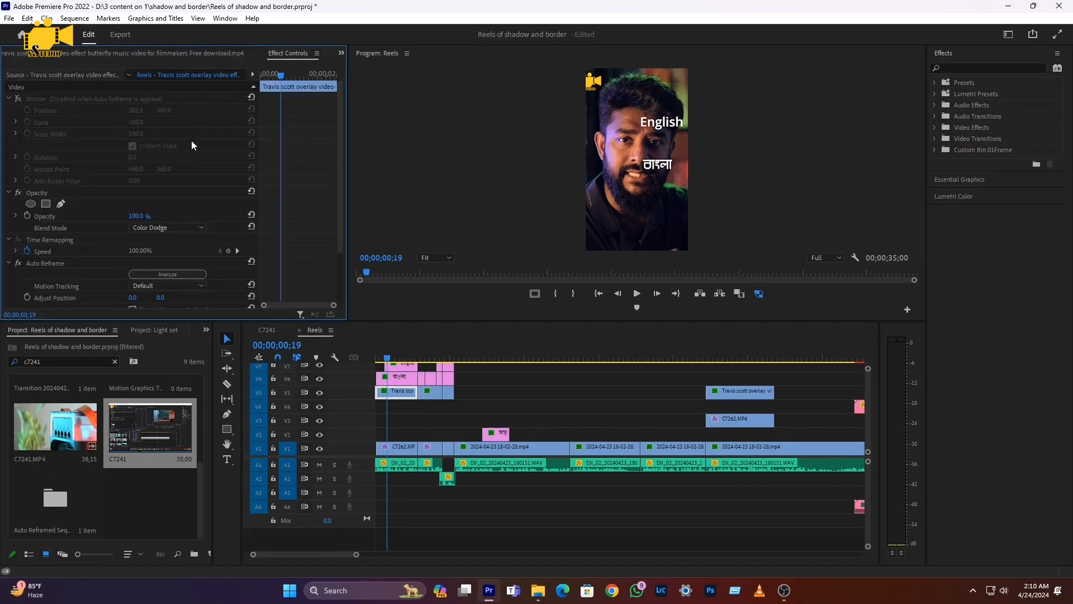
left_click(19, 99)
left_click_drag(136, 111, 59, 111)
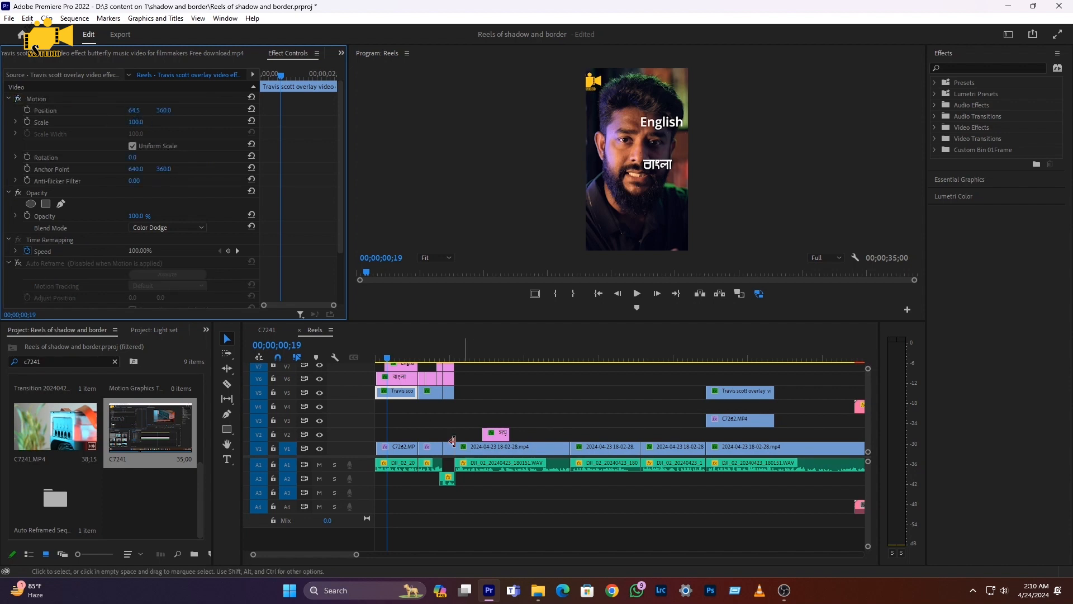
- Move the opening Bangla and English titles to the frame's lower centre, with the Bangla title at 85.5, 752 and scale 375, and review them
left_click(400, 382)
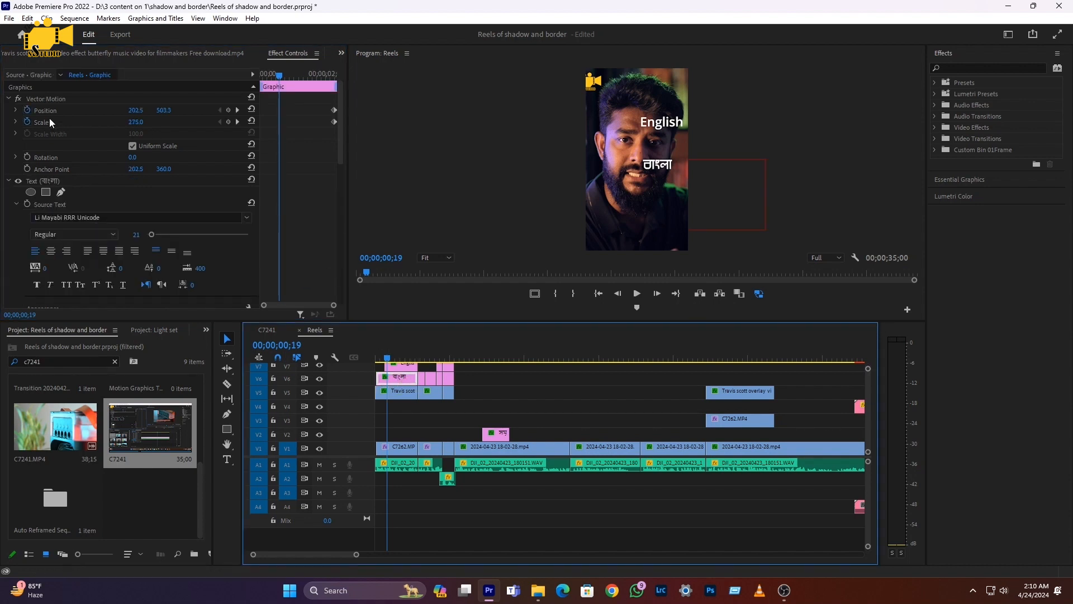
left_click_drag(163, 111, 410, 110)
left_click(405, 364)
left_click_drag(136, 110, 70, 110)
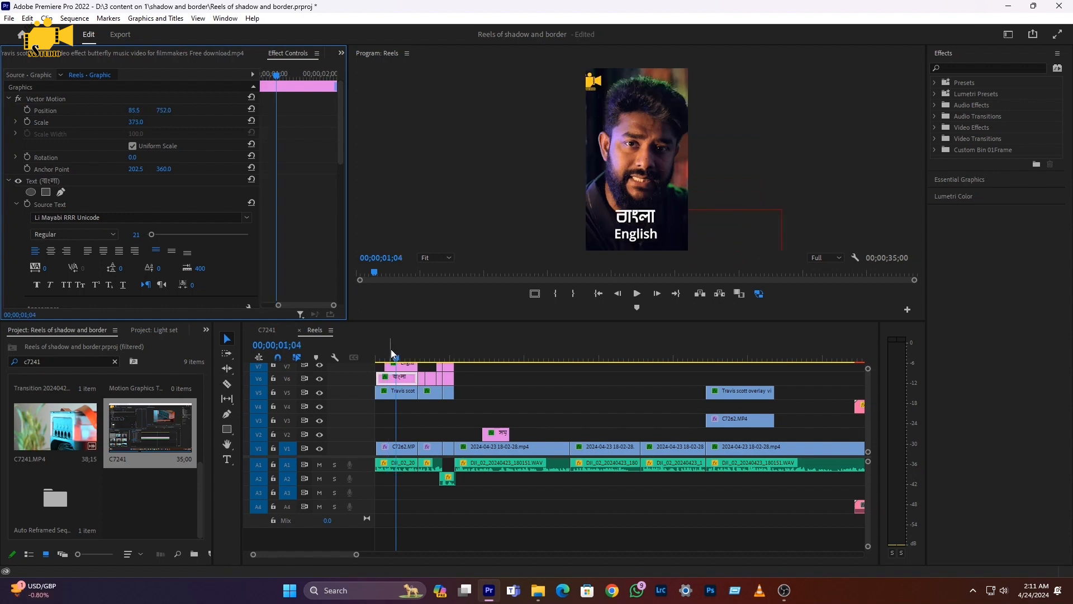
left_click_drag(392, 356, 333, 357)
key("space")
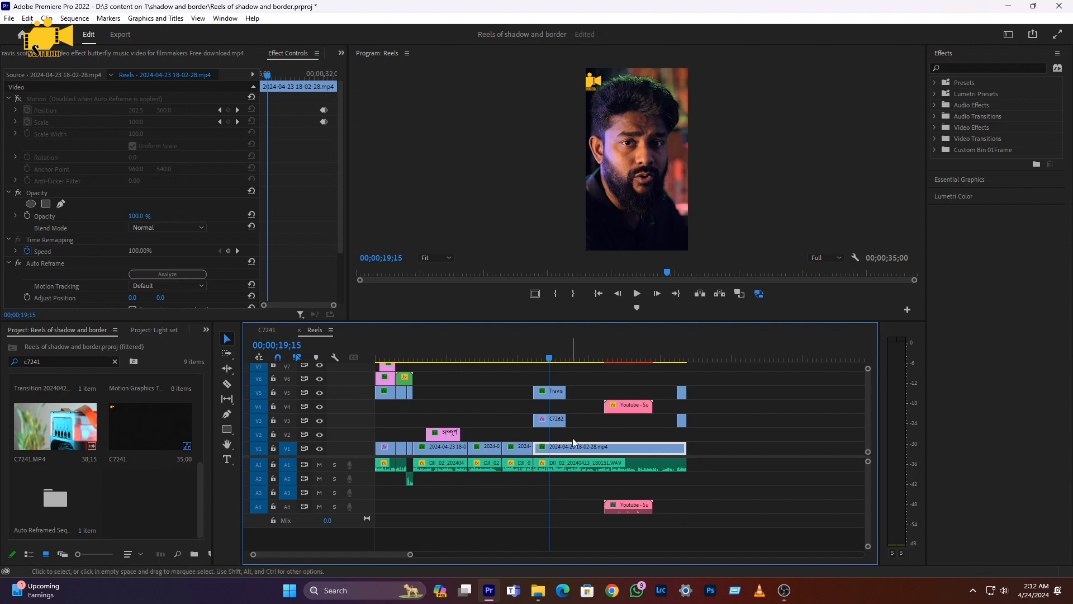
- Enable Motion on the C7262.MP4 clip on V3, set its position to 462.5, 360 and scale to 93, and play it from 00;00;18;00
left_click(550, 421)
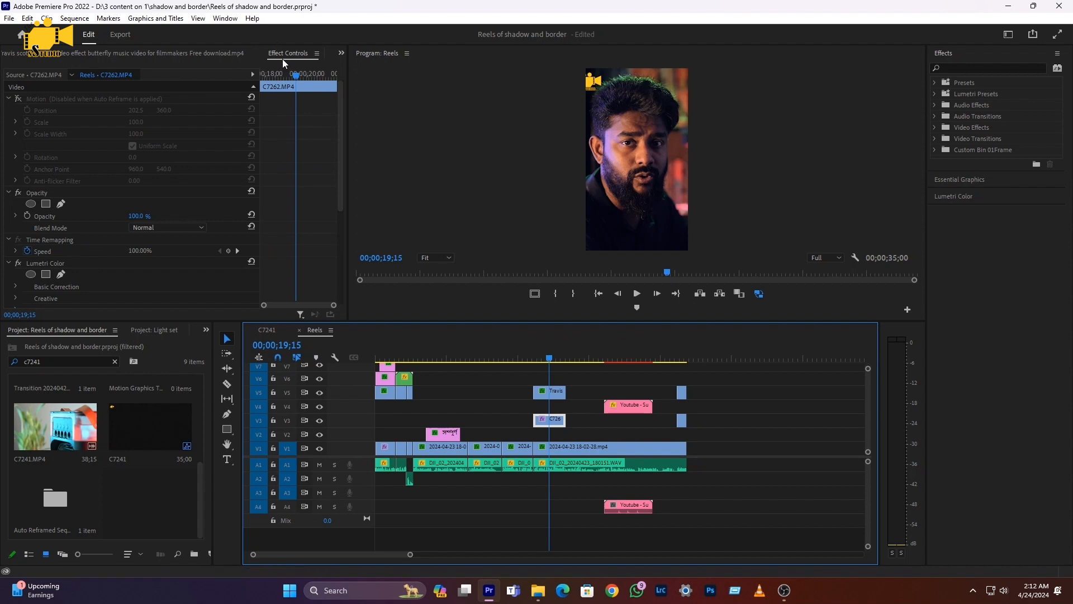
left_click(19, 100)
left_click_drag(129, 112, 166, 112)
left_click(537, 358)
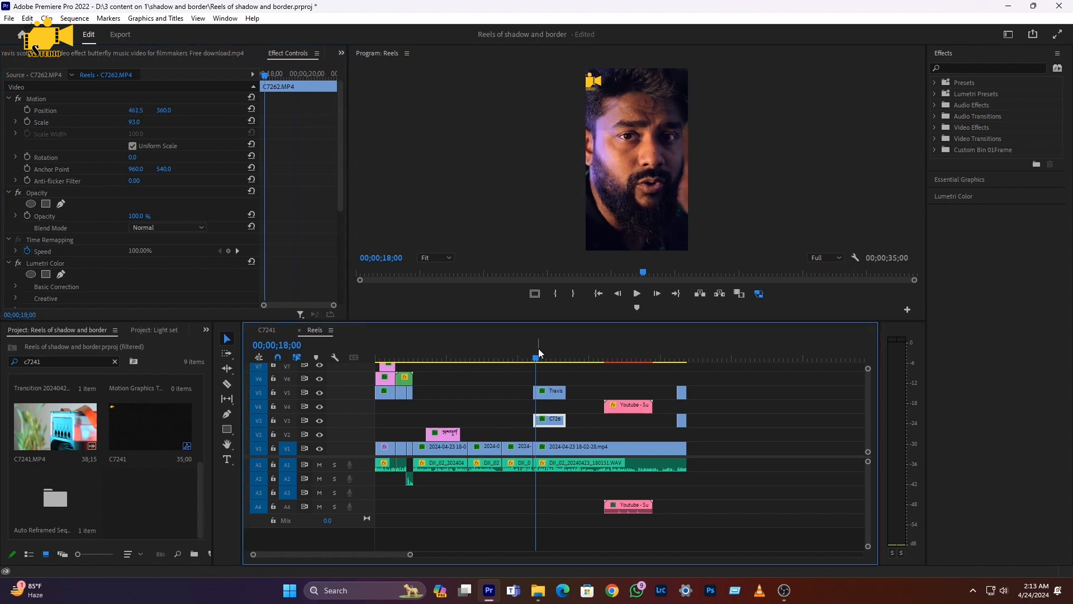
key("space")
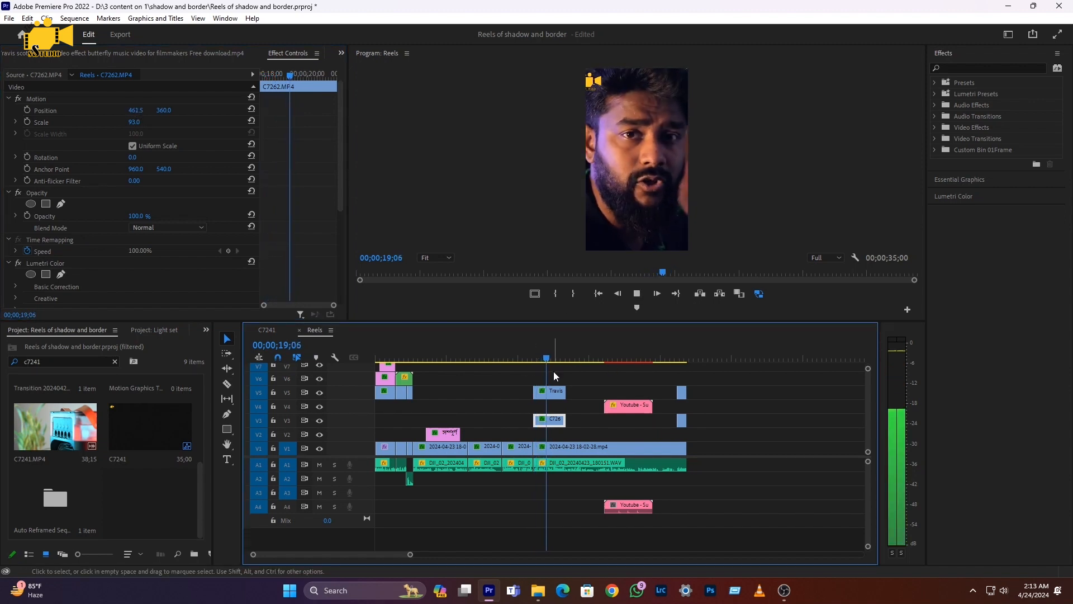